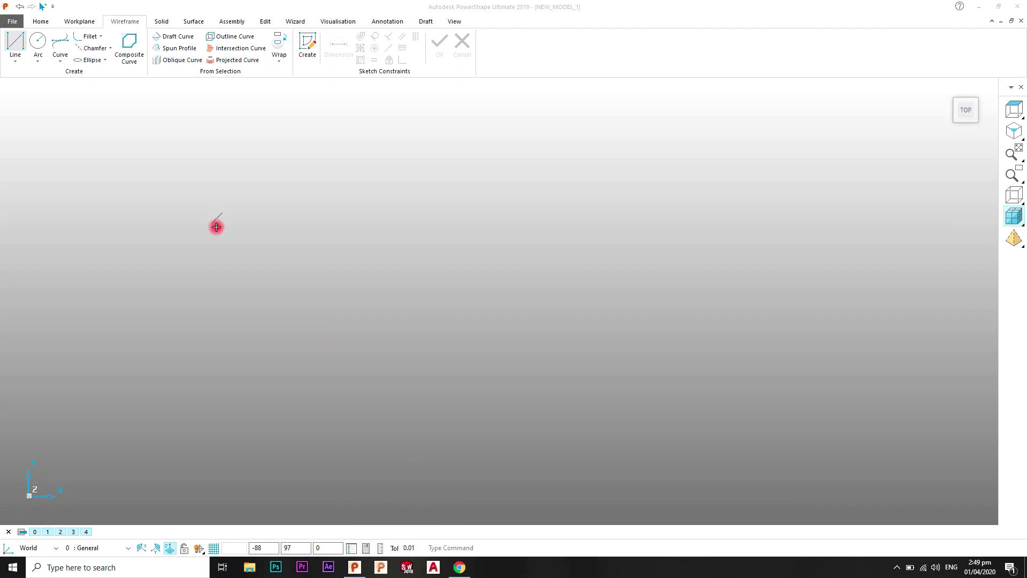
- Start a continuous line at the world origin (0, 0, 0) and draw its first segment 50 along X
{"action": "left_click", "coordinate": [15, 61]}
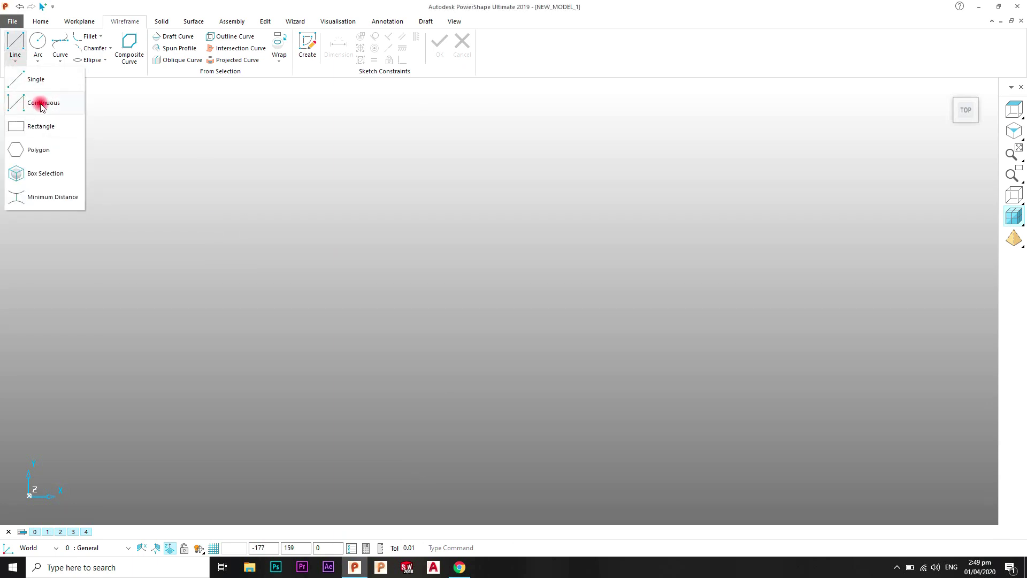
{"action": "left_click", "coordinate": [45, 101]}
{"action": "left_click", "coordinate": [15, 60]}
{"action": "left_click", "coordinate": [38, 101]}
{"action": "left_click", "coordinate": [354, 548]}
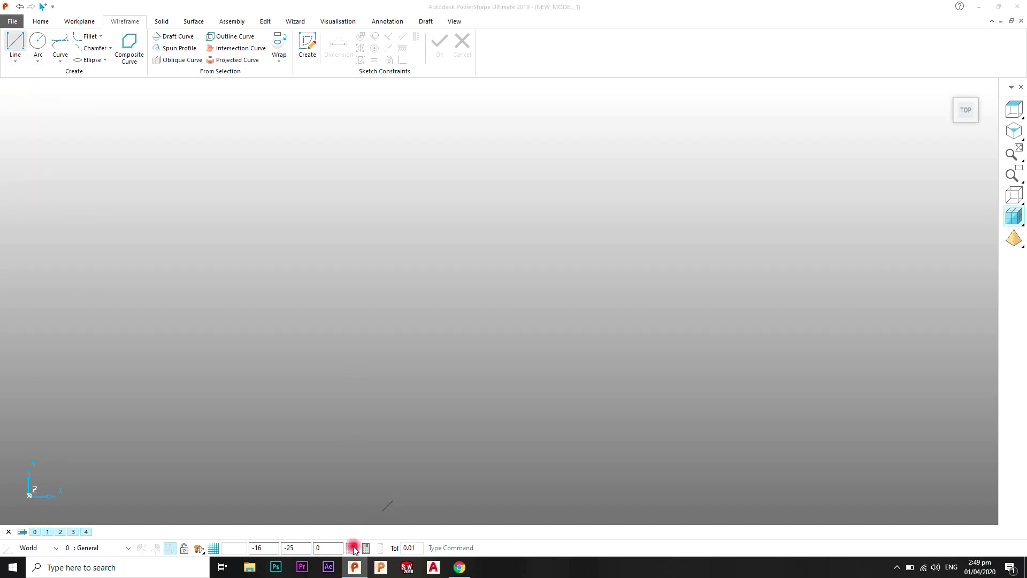
{"action": "left_click", "coordinate": [162, 166]}
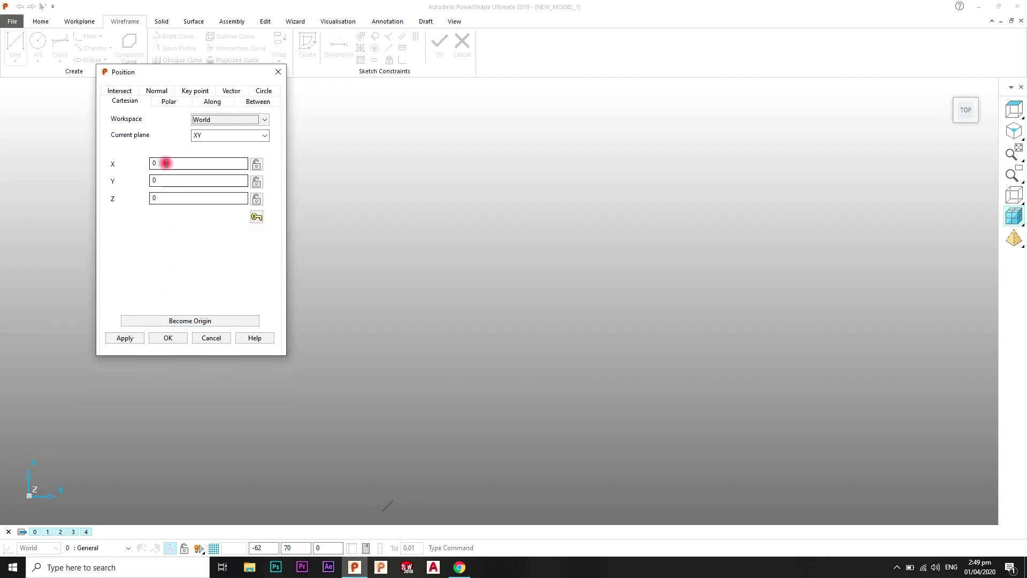
{"action": "left_click", "coordinate": [138, 340]}
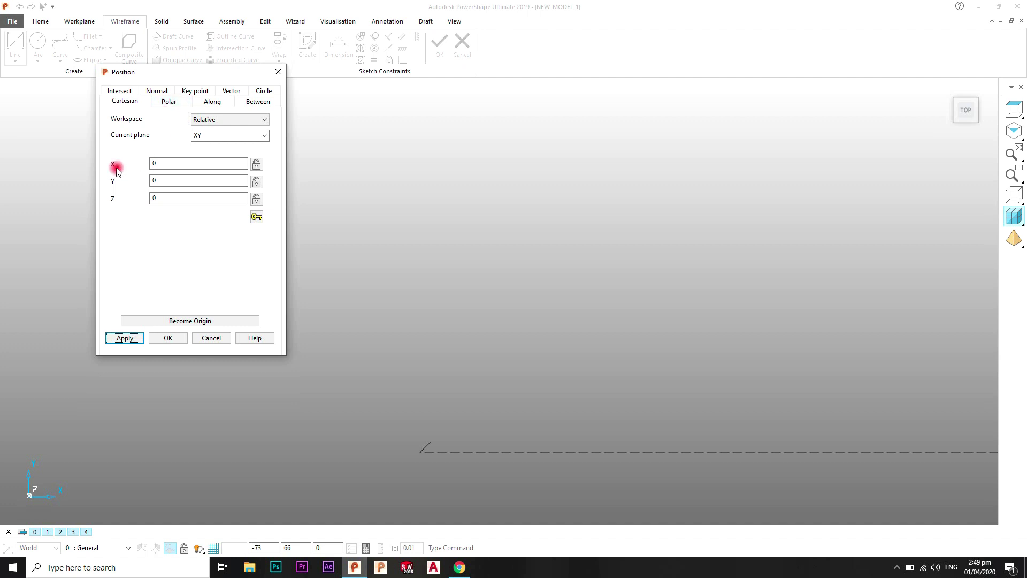
{"action": "double_click", "coordinate": [171, 163]}
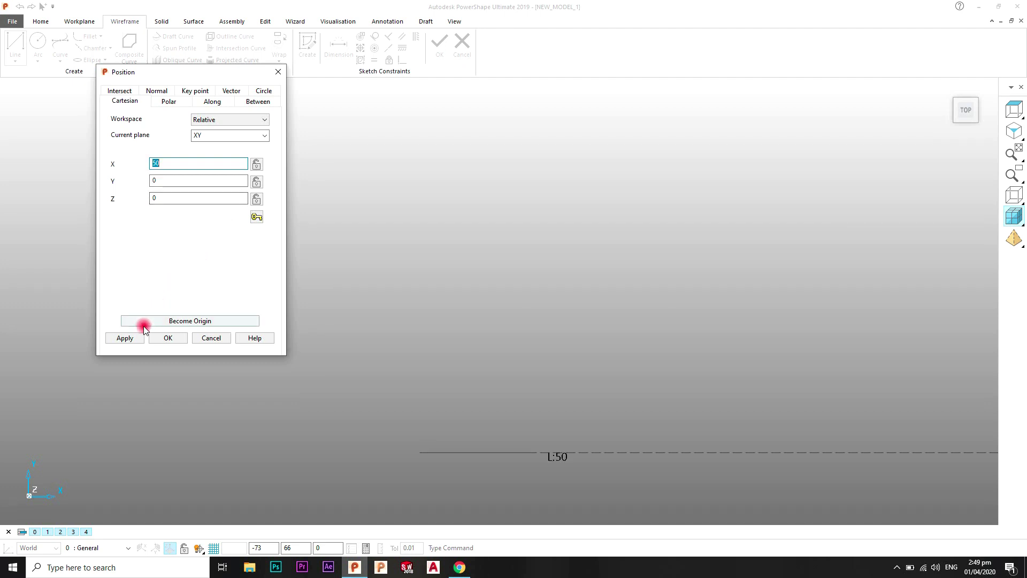
{"action": "left_click", "coordinate": [132, 338]}
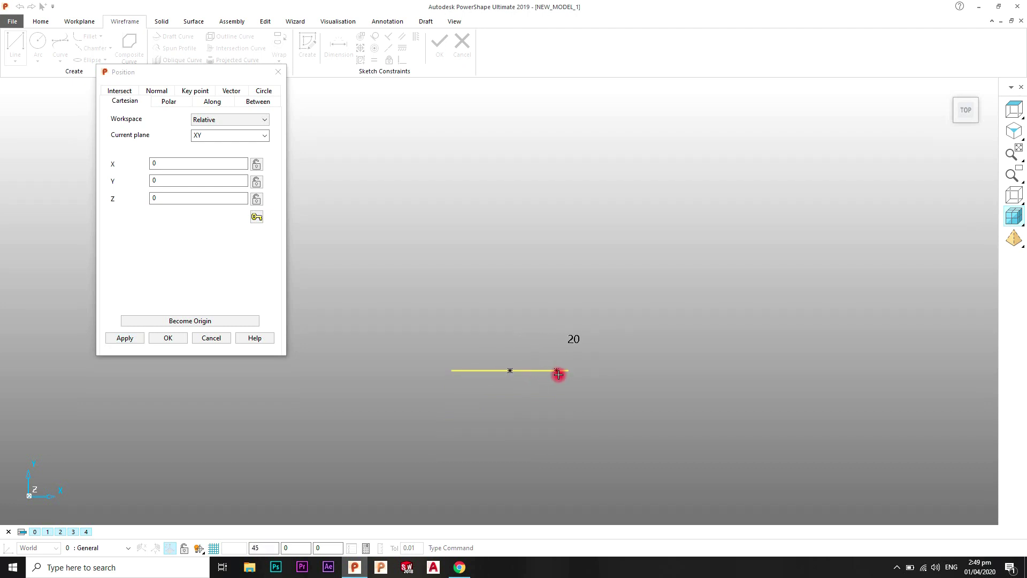
- Add a segment from the end of the horizontal line using relative polar values: angle 45, distance 50
{"action": "left_click", "coordinate": [167, 102]}
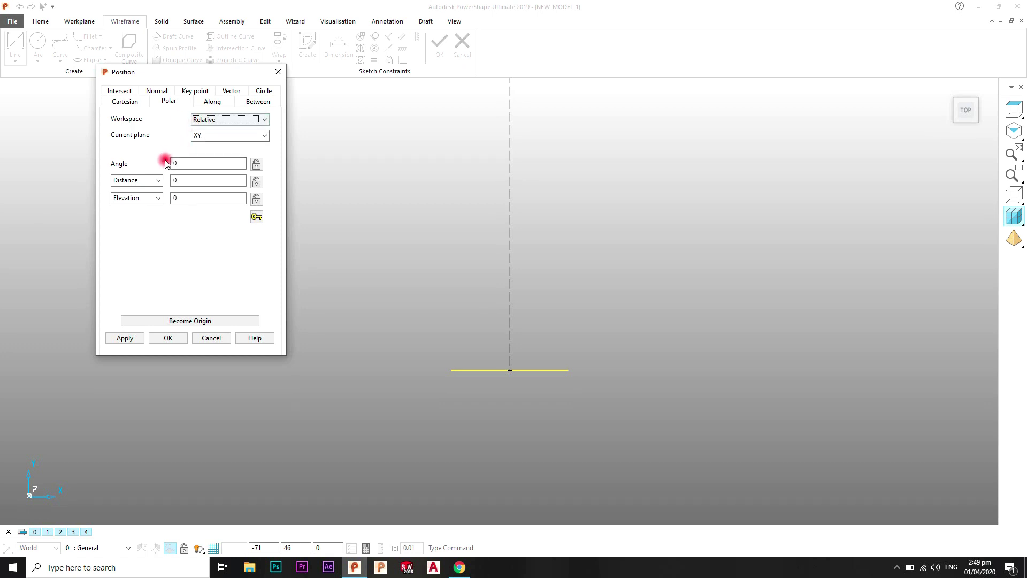
{"action": "left_click", "coordinate": [193, 164]}
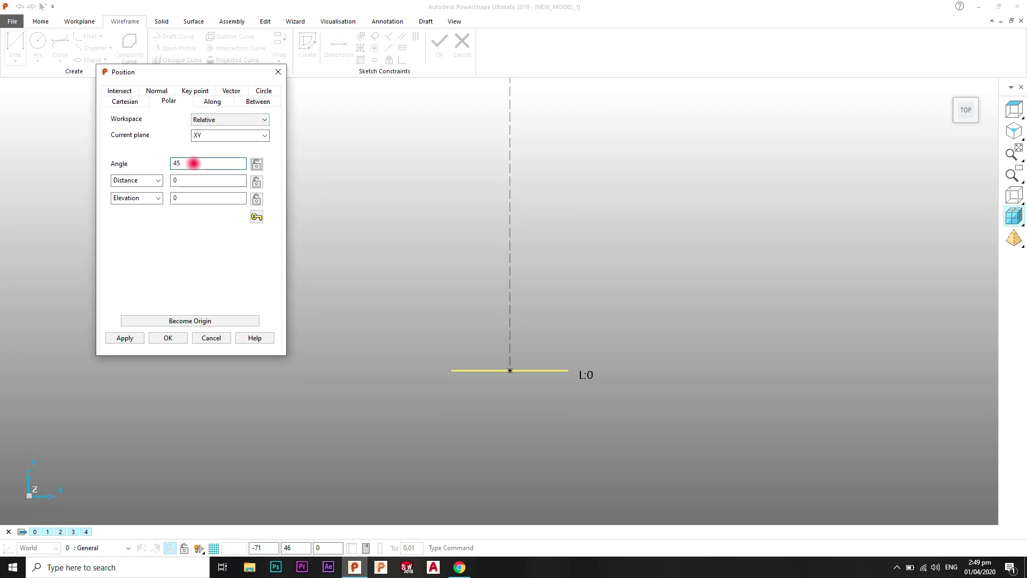
{"action": "key", "text": "Tab"}
{"action": "key", "text": "Tab"}
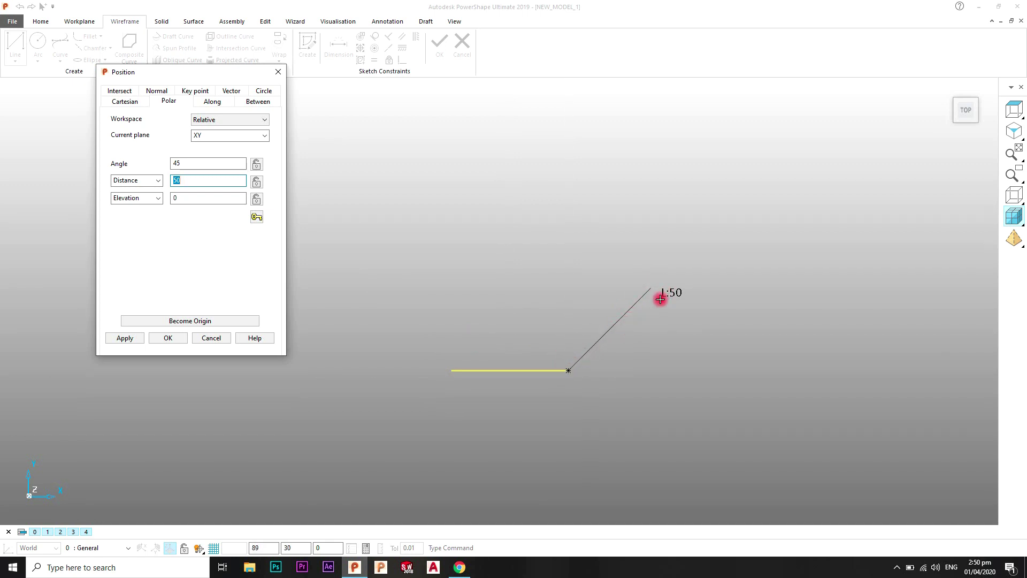
{"action": "left_click", "coordinate": [138, 339]}
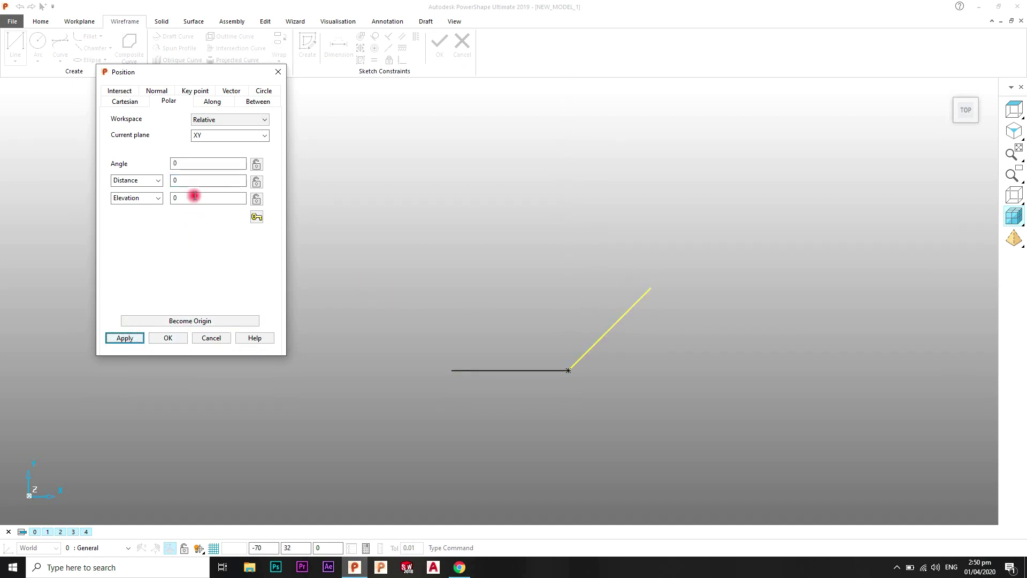
- Add a vertical segment using a relative Cartesian offset of 50 in Y
{"action": "left_click", "coordinate": [135, 105]}
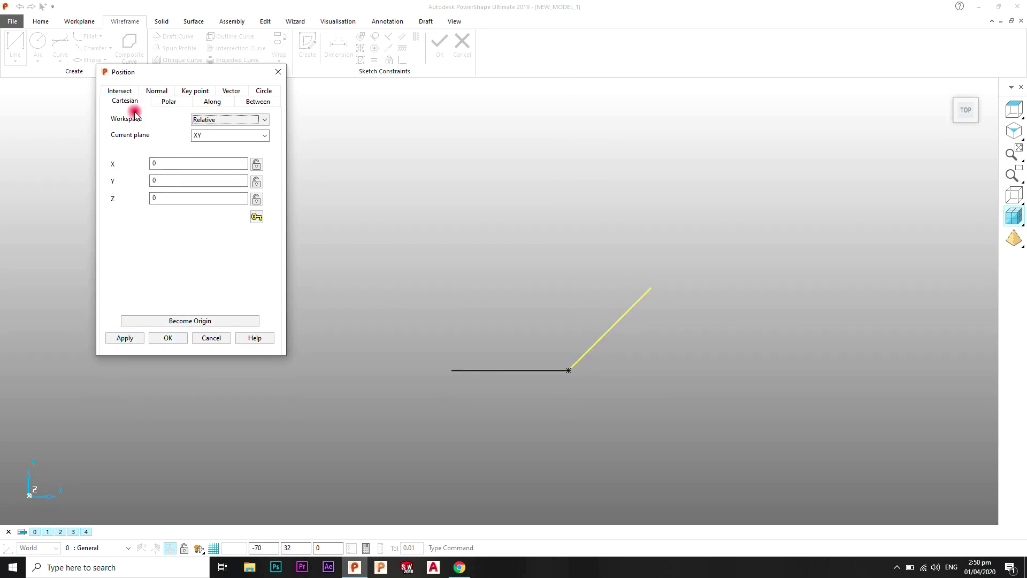
{"action": "left_click", "coordinate": [190, 181]}
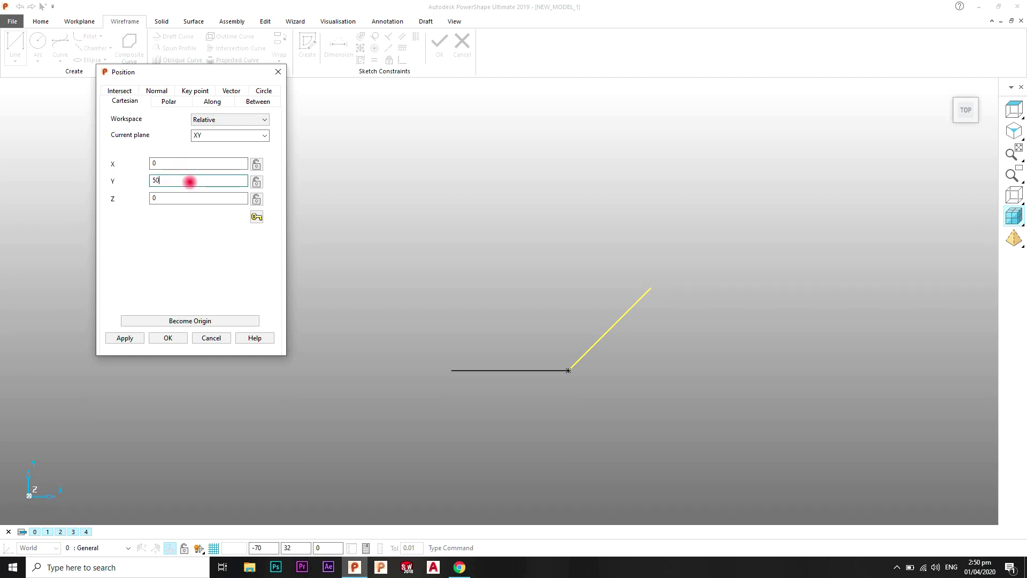
{"action": "left_click", "coordinate": [128, 338]}
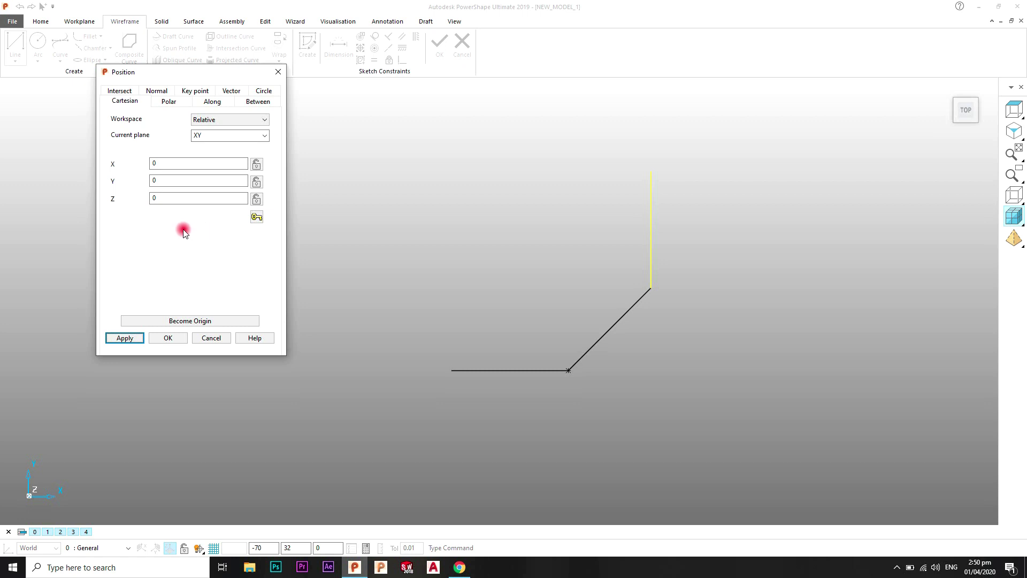
- Add a segment from the end of the vertical line using relative polar values: angle 135, distance 50
{"action": "left_click", "coordinate": [168, 100]}
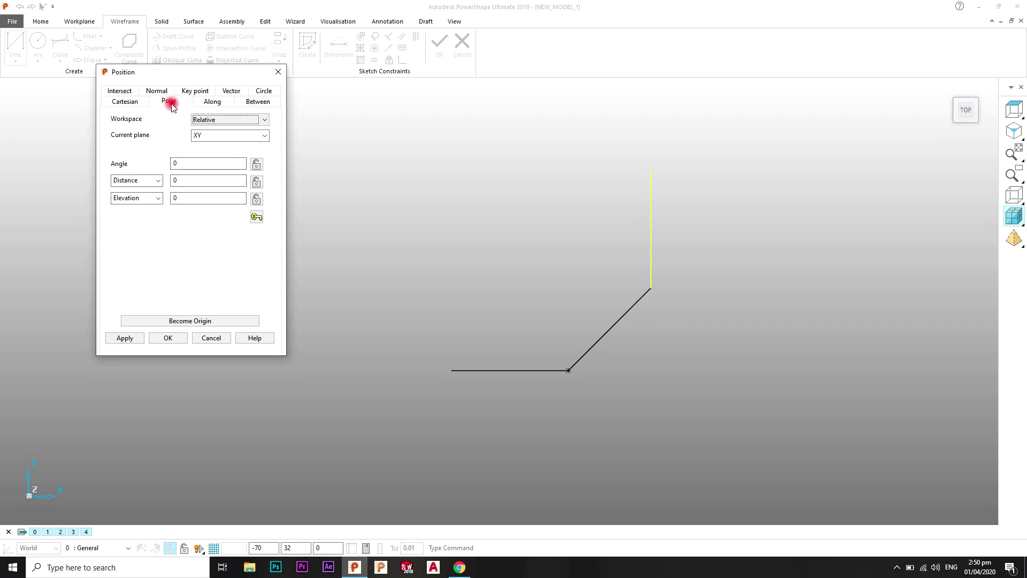
{"action": "left_click", "coordinate": [204, 160]}
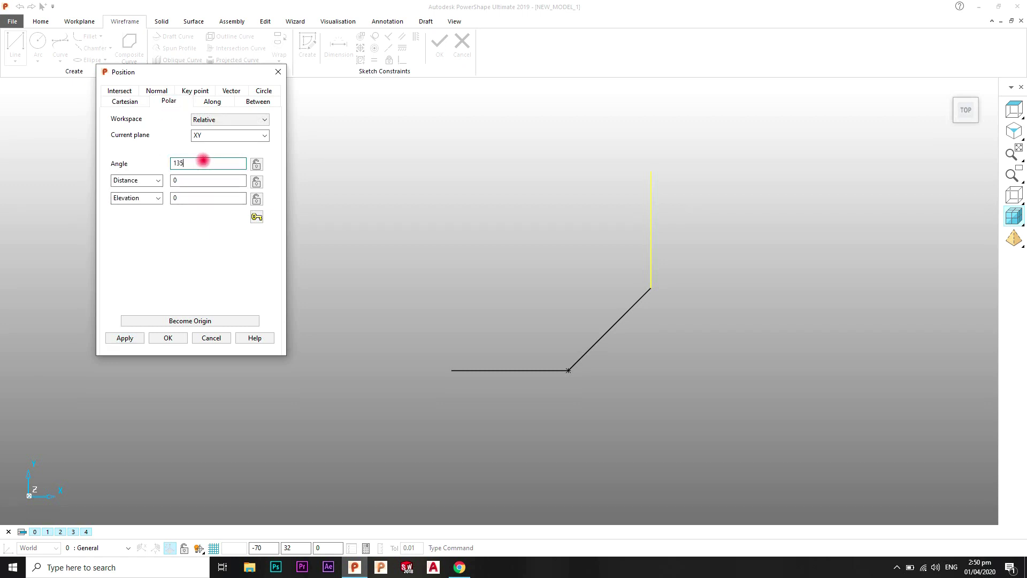
{"action": "key", "text": "Tab"}
{"action": "key", "text": "Tab"}
{"action": "type", "text": "50"}
{"action": "key", "text": "Return"}
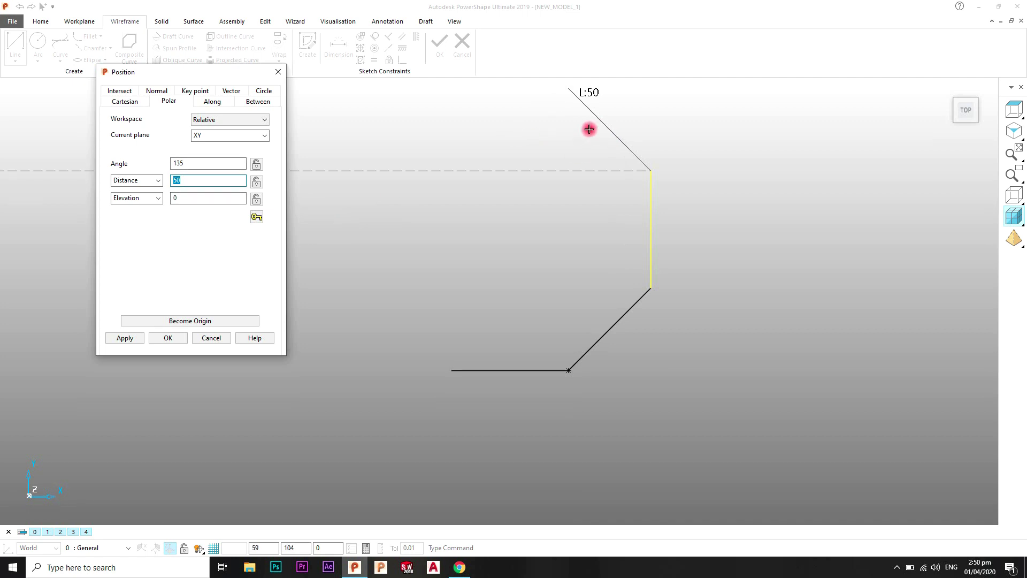
{"action": "middle_click_drag", "start_coordinate": [556, 156], "coordinate": [549, 216], "text": "shift"}
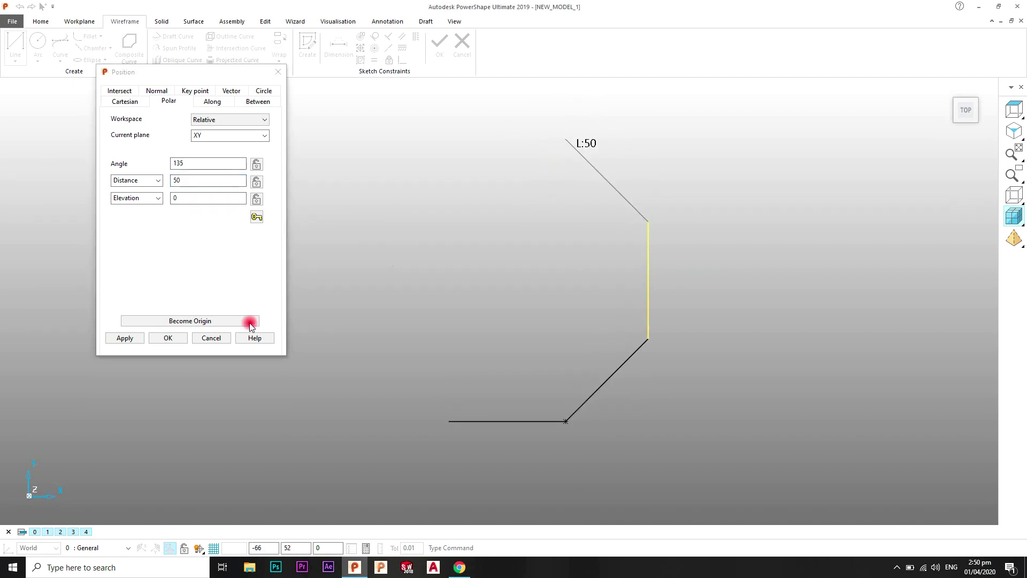
{"action": "left_click", "coordinate": [133, 338]}
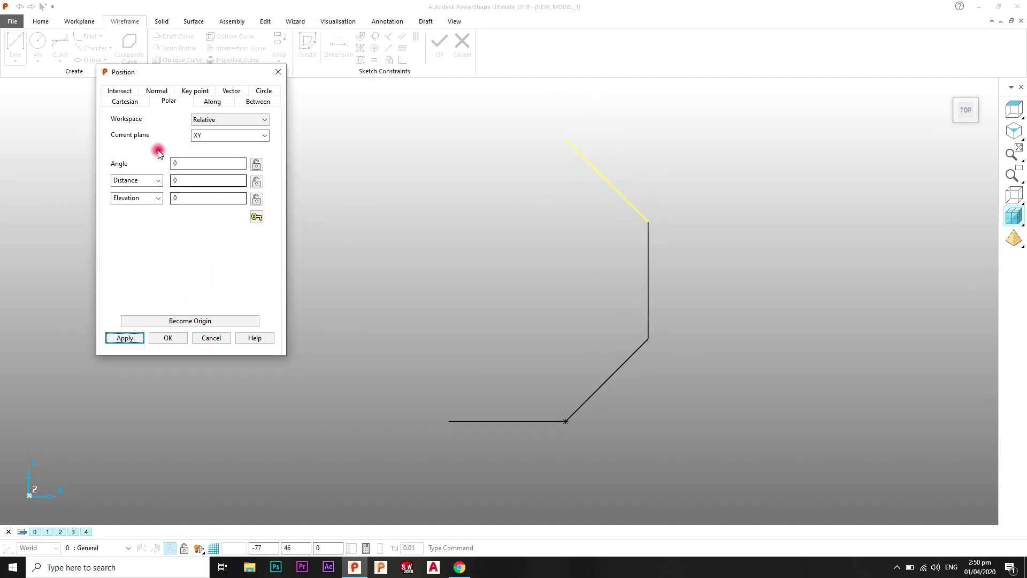
- Add the horizontal upper segment using a relative Cartesian offset of -50 in X
{"action": "left_click", "coordinate": [128, 101]}
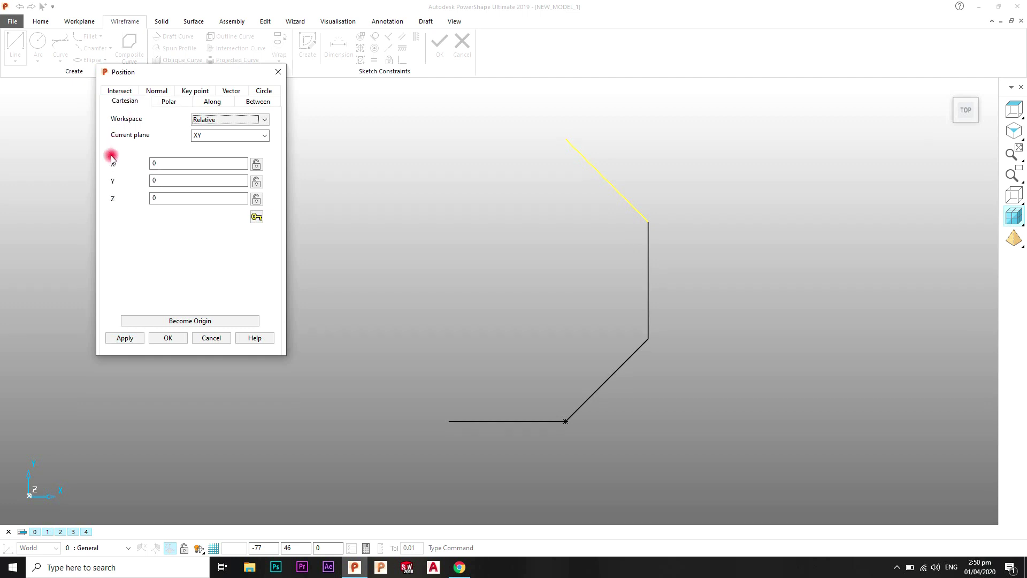
{"action": "left_click", "coordinate": [178, 164]}
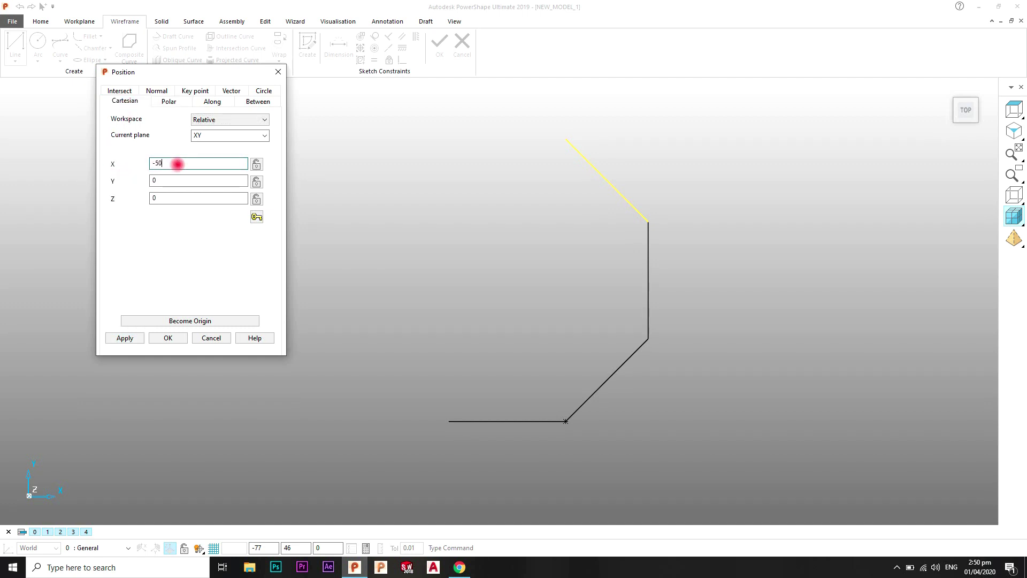
{"action": "left_click", "coordinate": [125, 337]}
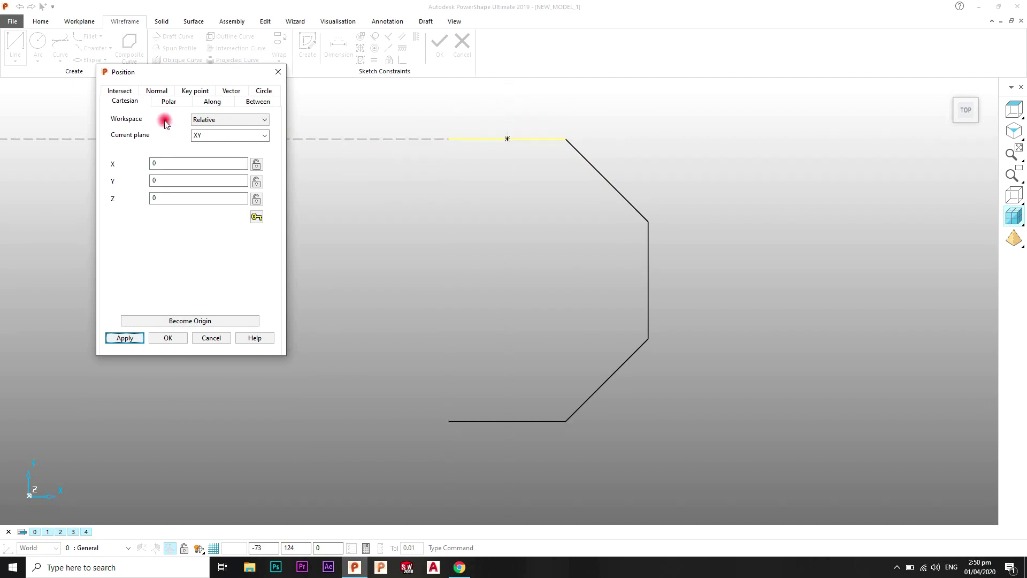
- Add a segment from the end of the upper horizontal line using relative polar values: angle 225, distance 50
{"action": "left_click", "coordinate": [169, 102]}
{"action": "left_click", "coordinate": [193, 165]}
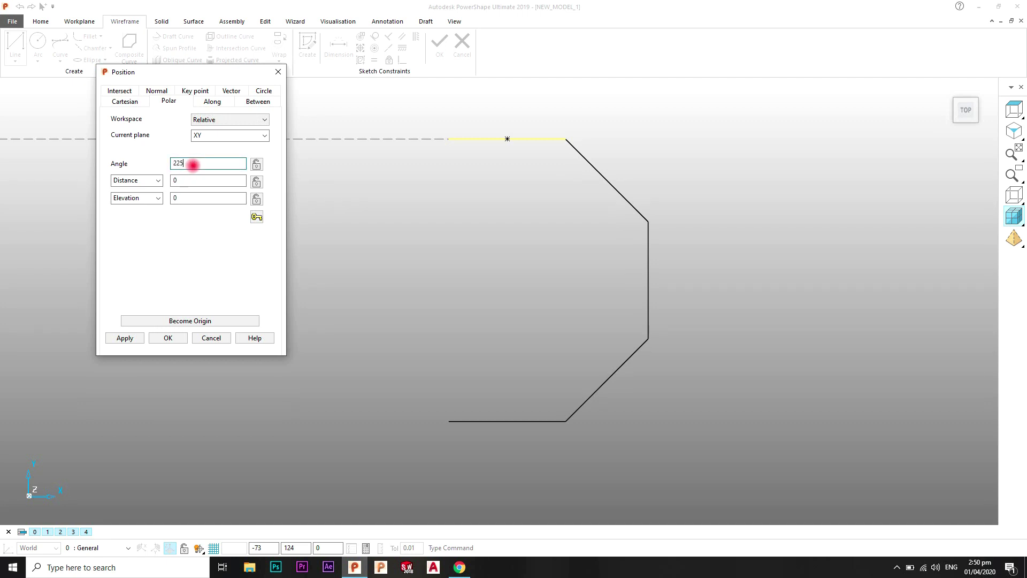
{"action": "key", "text": "Tab"}
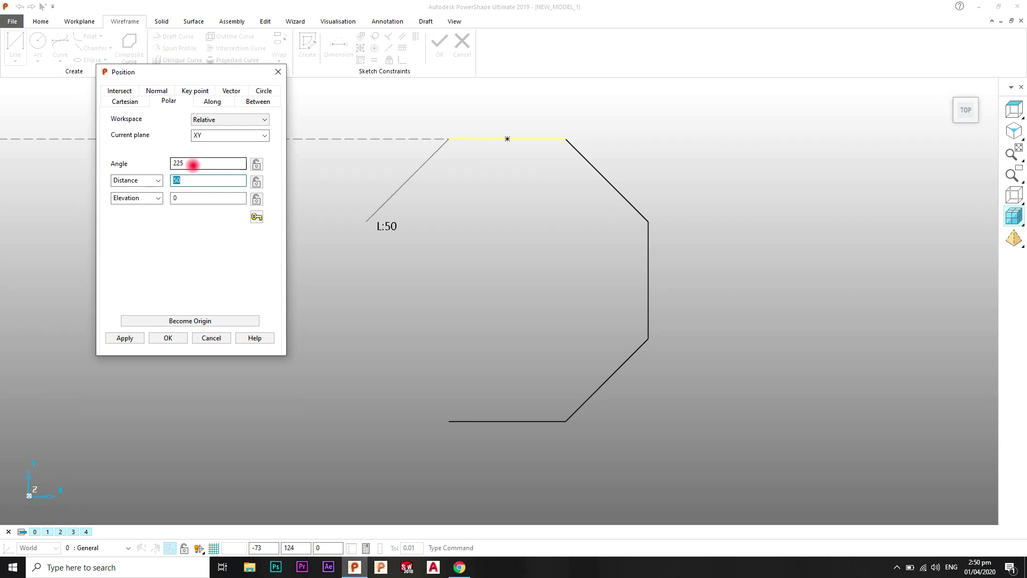
{"action": "left_click", "coordinate": [131, 337]}
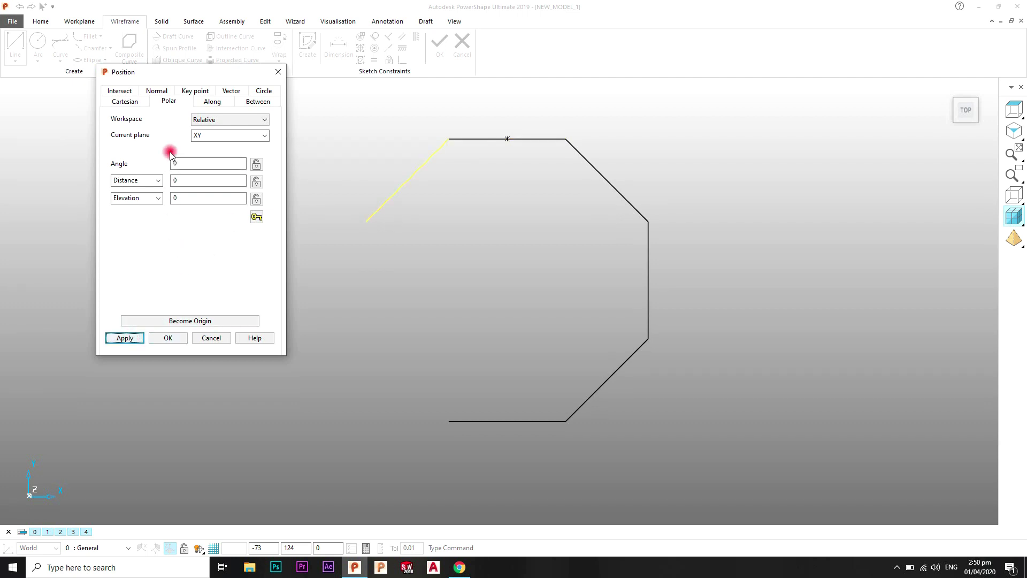
- Add the second vertical segment using a relative Cartesian offset of -50 in Y
{"action": "left_click", "coordinate": [129, 101]}
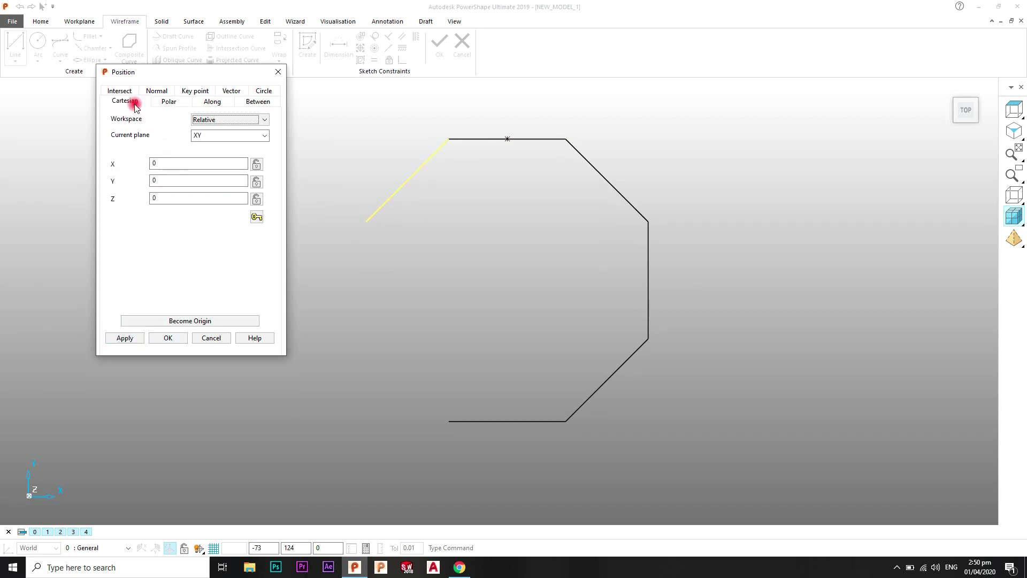
{"action": "left_click", "coordinate": [187, 180]}
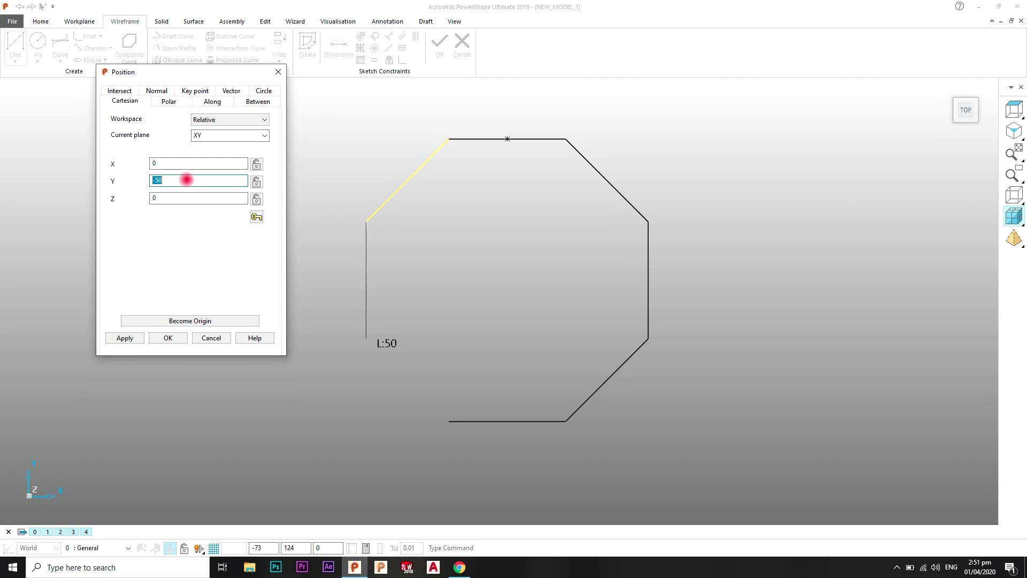
{"action": "left_click", "coordinate": [124, 339]}
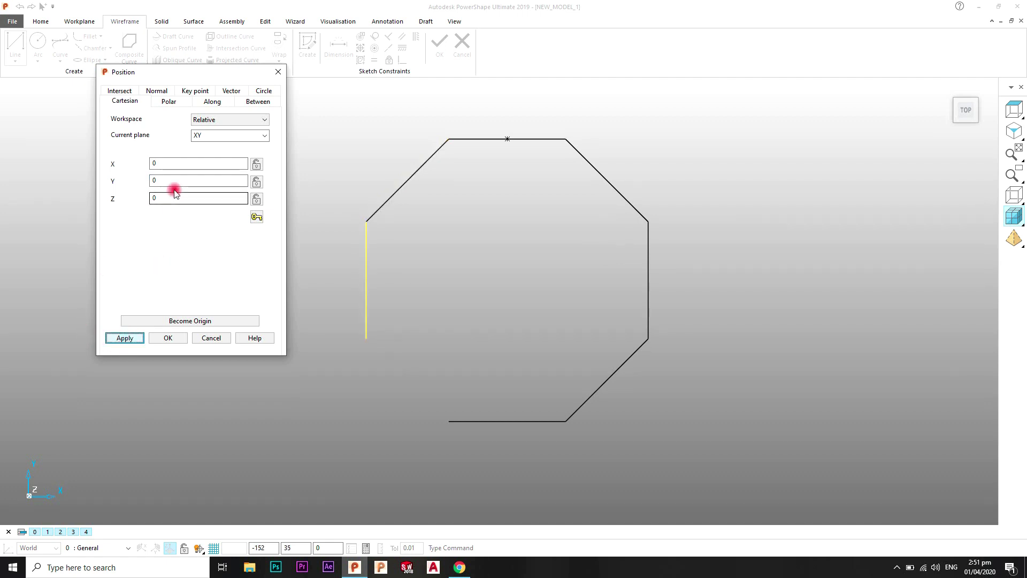
- Close the octagon with a relative polar segment at angle 315, distance 50, and finish the continuous line
{"action": "left_click", "coordinate": [169, 101]}
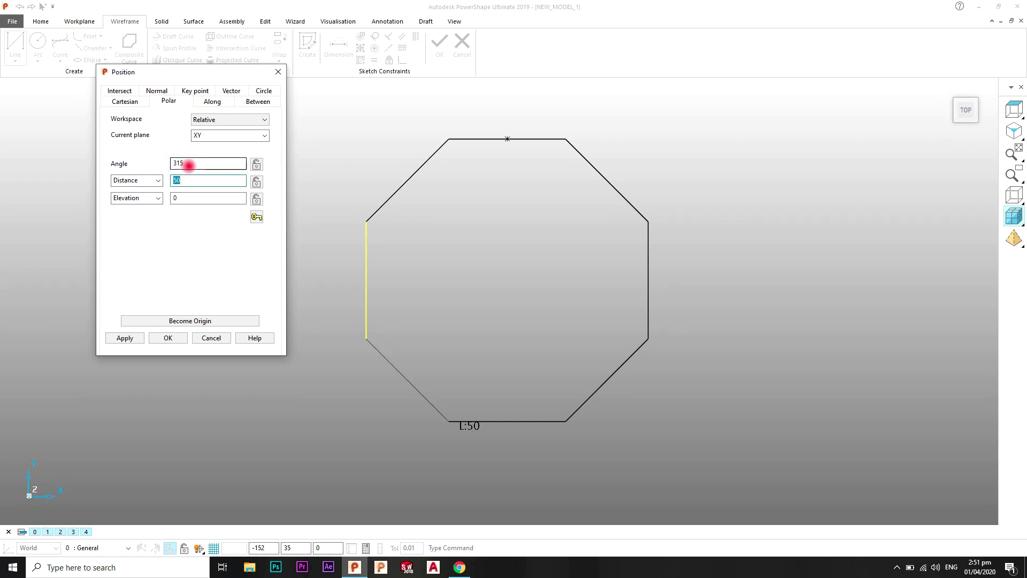
{"action": "left_click", "coordinate": [131, 337]}
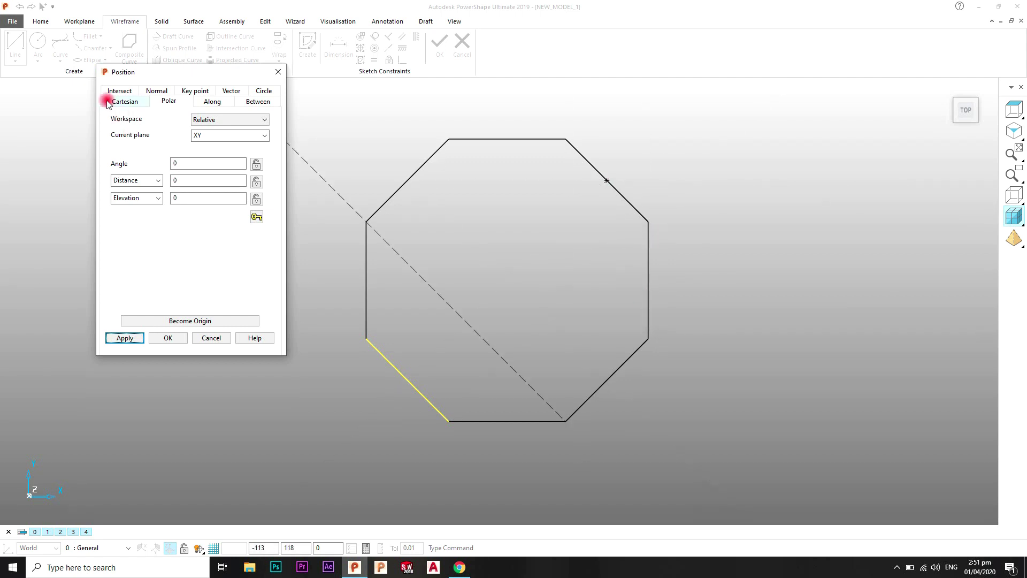
{"action": "left_click", "coordinate": [123, 101]}
{"action": "left_click", "coordinate": [152, 196]}
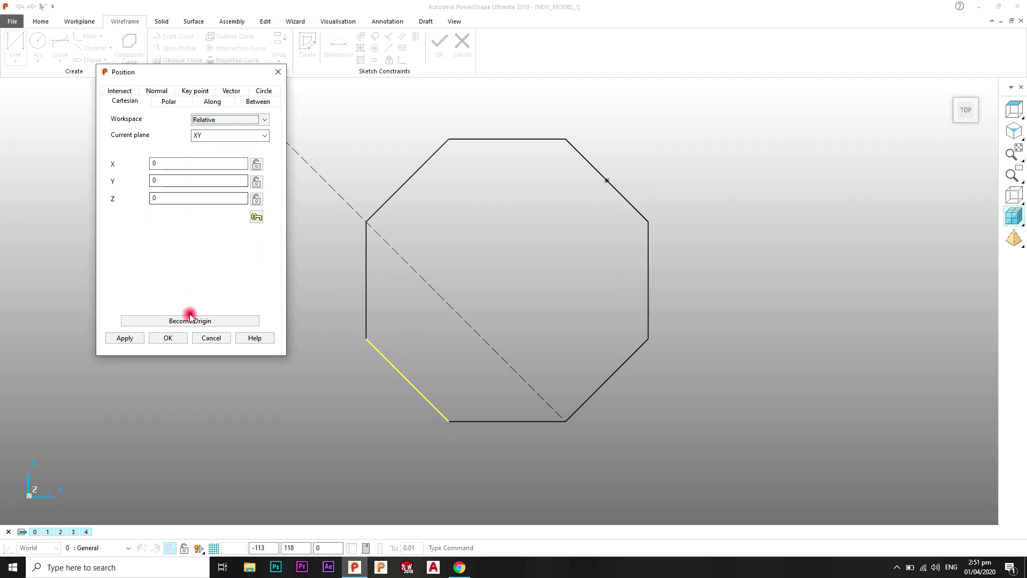
{"action": "left_click", "coordinate": [168, 338]}
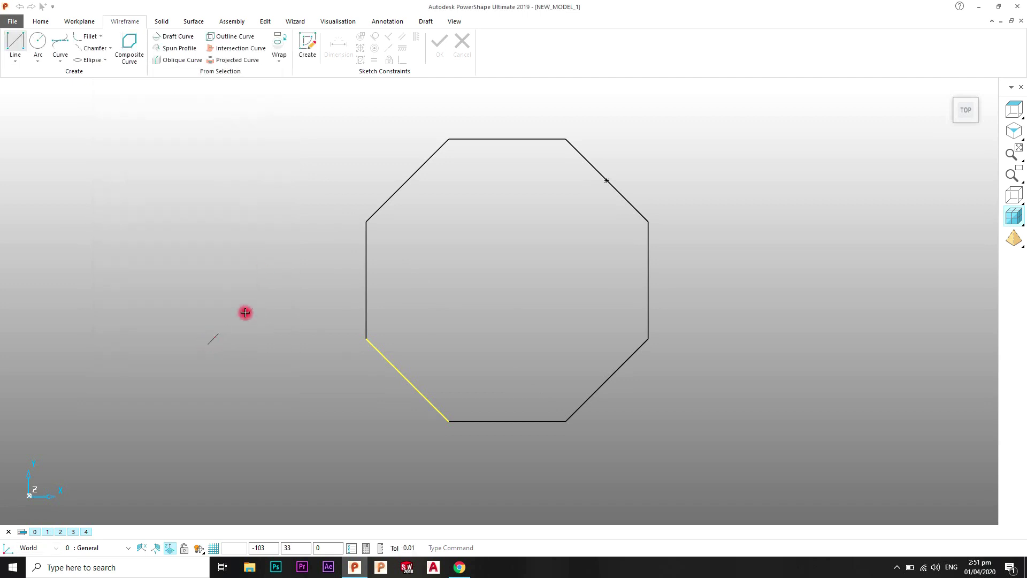
{"action": "right_click", "coordinate": [302, 167]}
{"action": "left_click", "coordinate": [313, 170]}
{"action": "scroll", "coordinate": [471, 208], "scroll_direction": "up", "scroll_amount": 1}
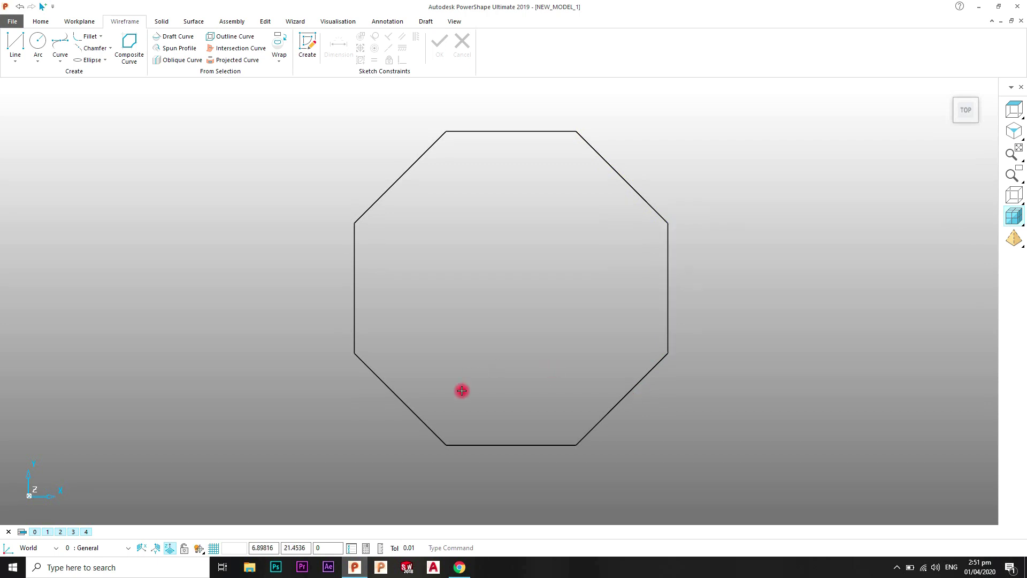
- Create and save a composite curve from the eight octagon lines, closing the composite curve tool when done
{"action": "left_click", "coordinate": [129, 49]}
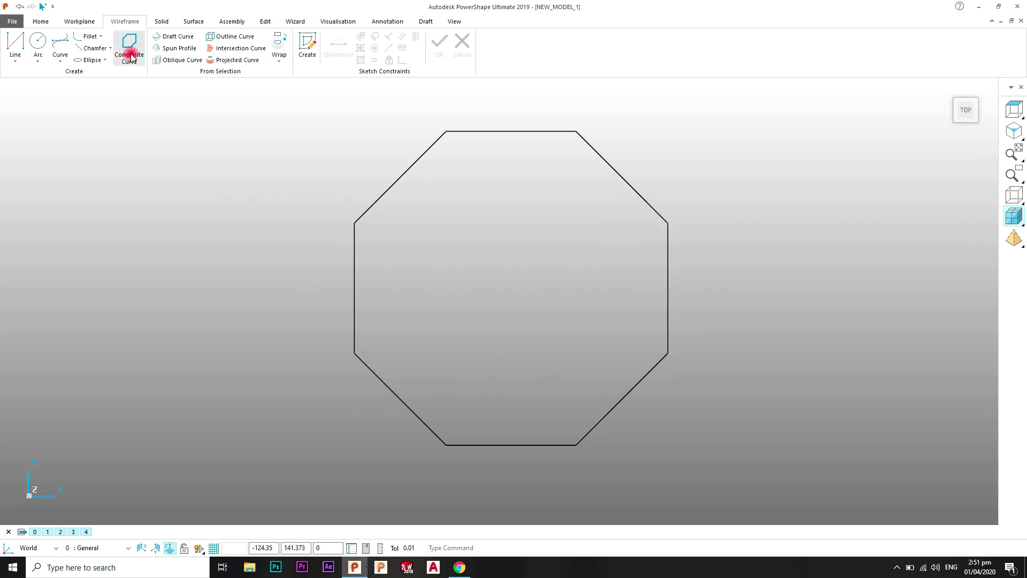
{"action": "left_click", "coordinate": [403, 175]}
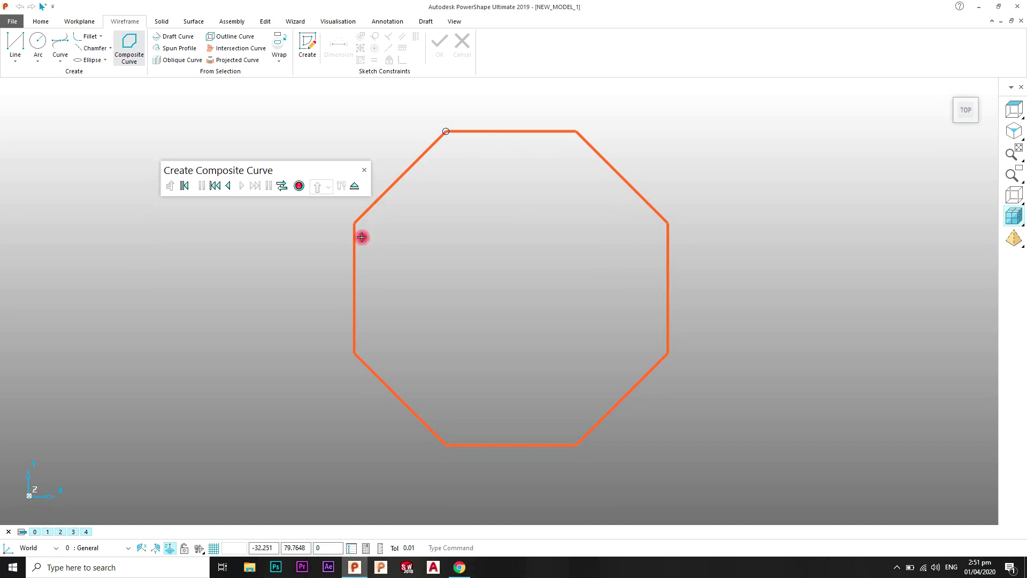
{"action": "left_click", "coordinate": [300, 187]}
{"action": "left_click", "coordinate": [355, 185]}
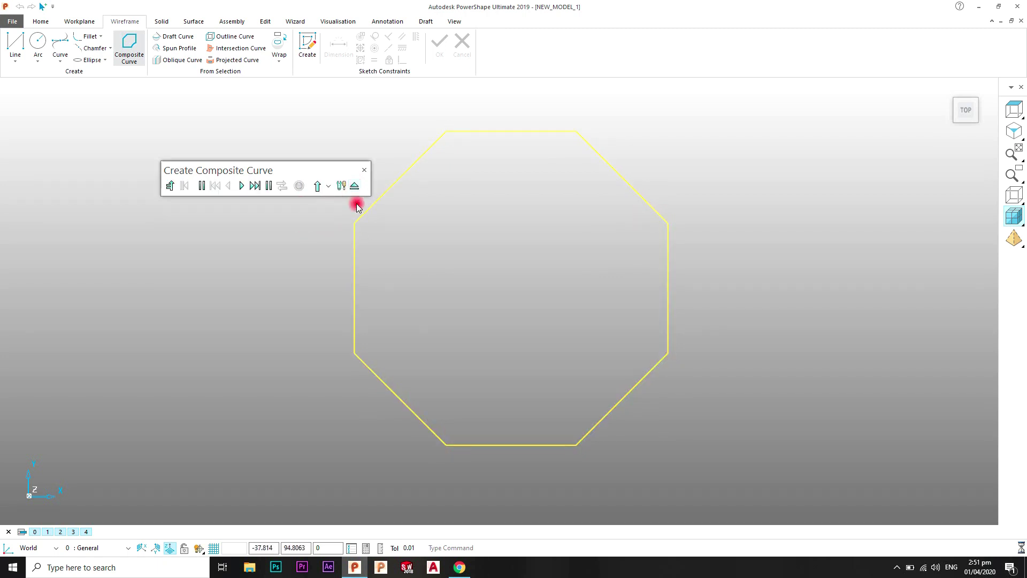
{"action": "left_click", "coordinate": [324, 191]}
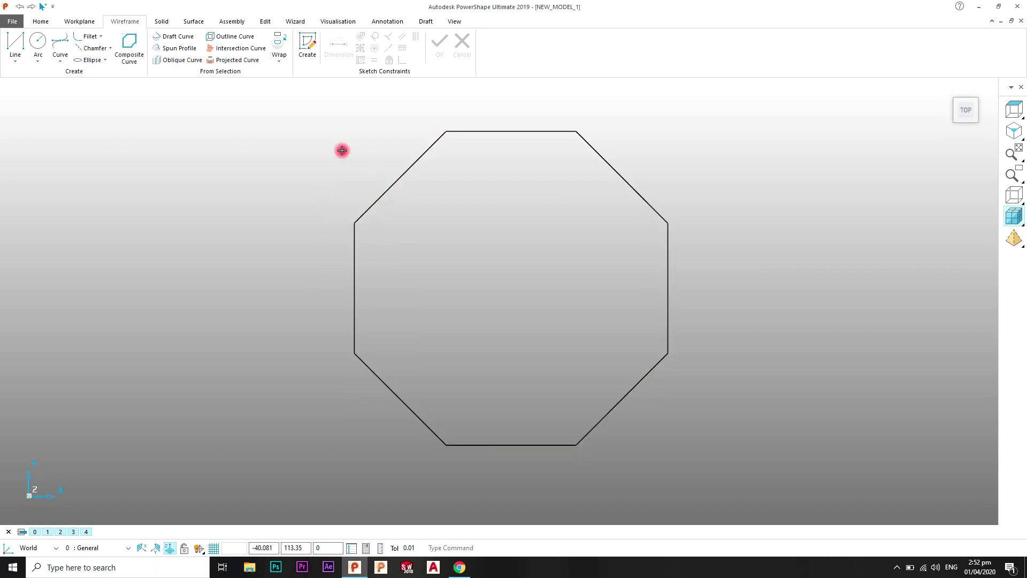
- Select the octagon outline to check that it is a single composite curve, and clear the selection
{"action": "scroll", "coordinate": [531, 207], "scroll_direction": "up", "scroll_amount": 1}
{"action": "middle_click_drag", "start_coordinate": [492, 211], "coordinate": [475, 213], "text": "shift"}
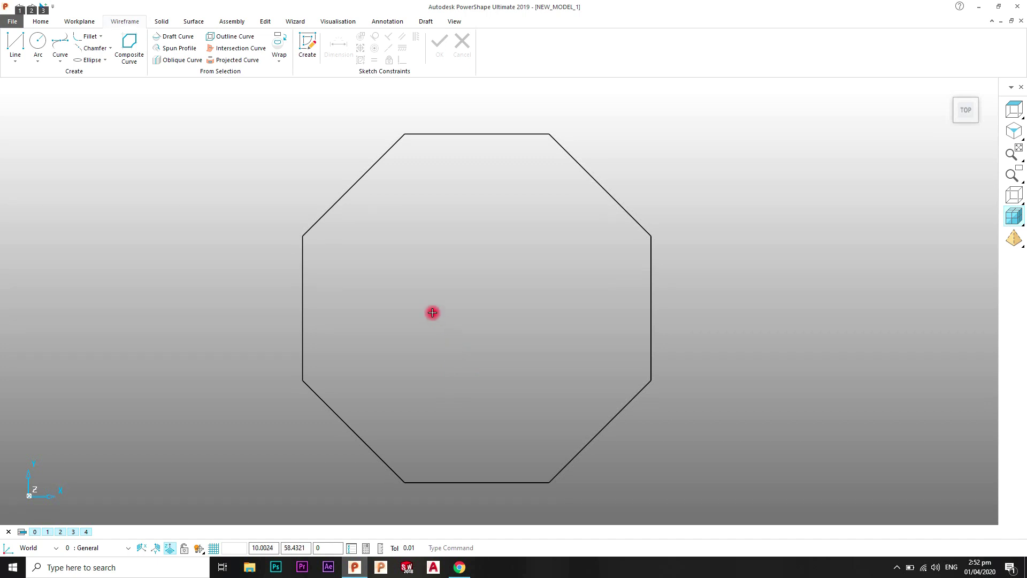
{"action": "left_click", "coordinate": [304, 293]}
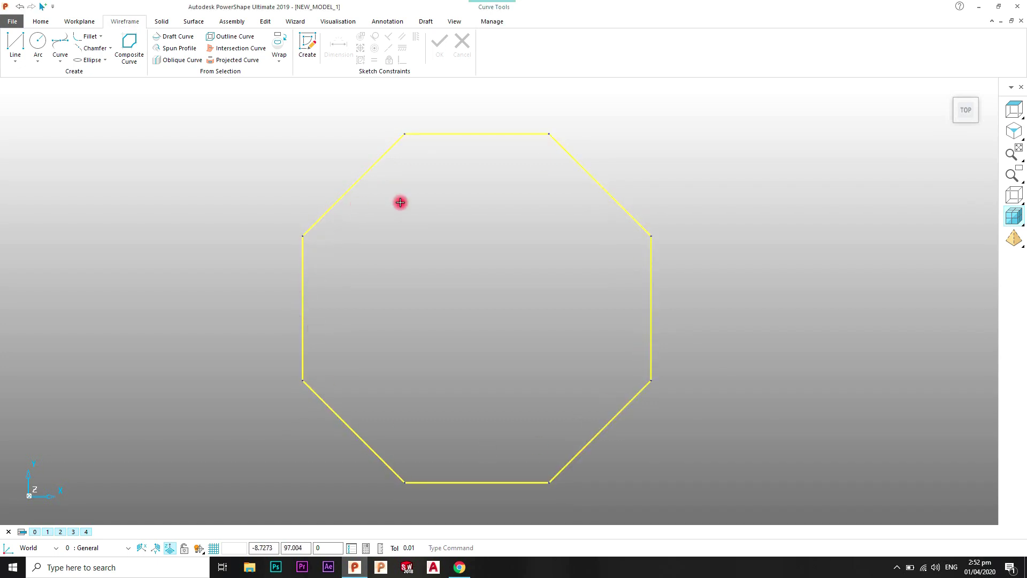
{"action": "left_click", "coordinate": [447, 223]}
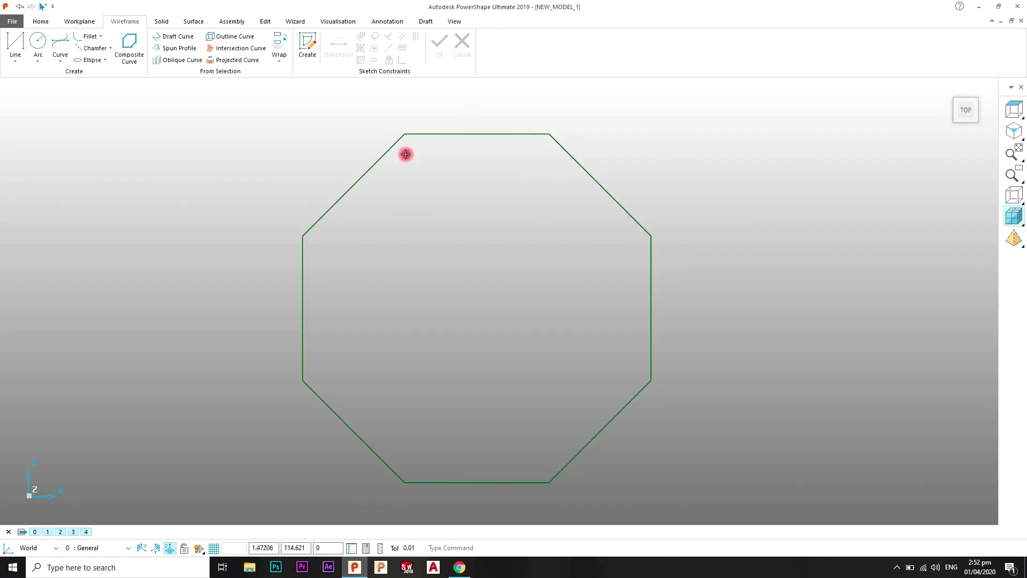
{"action": "left_click", "coordinate": [618, 202]}
{"action": "left_click", "coordinate": [665, 168]}
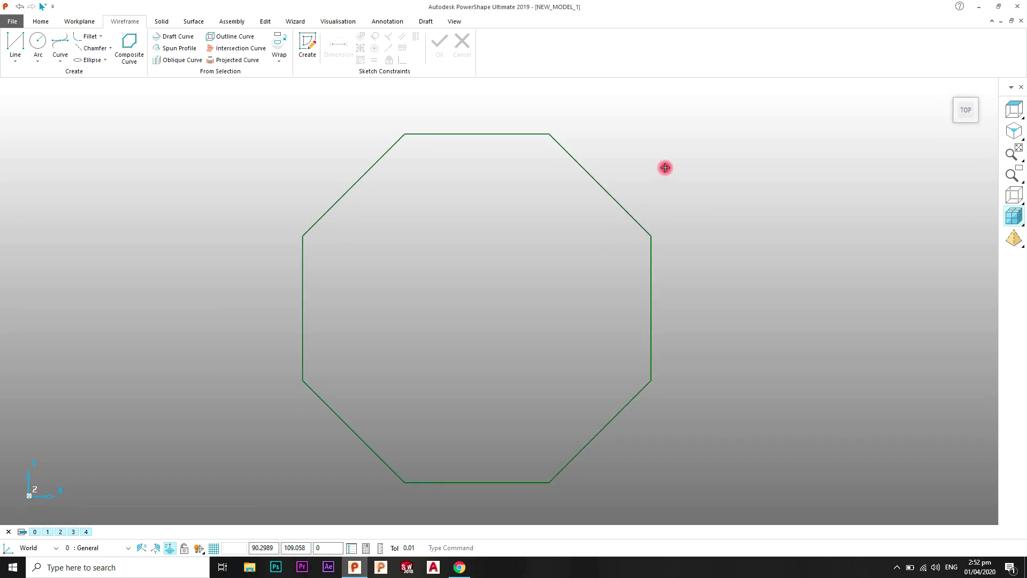